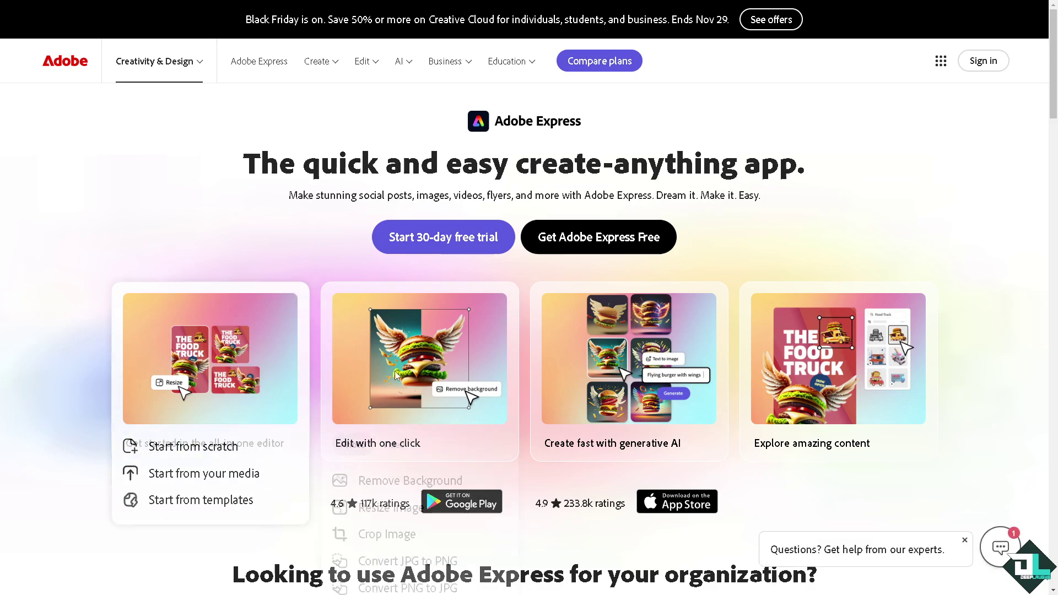
Sign in to Adobe Express through the extra sign-in options and open the ADOBE EXPRESS TOPICS project
{"action": "mouse_move", "coordinate": [621, 376]}
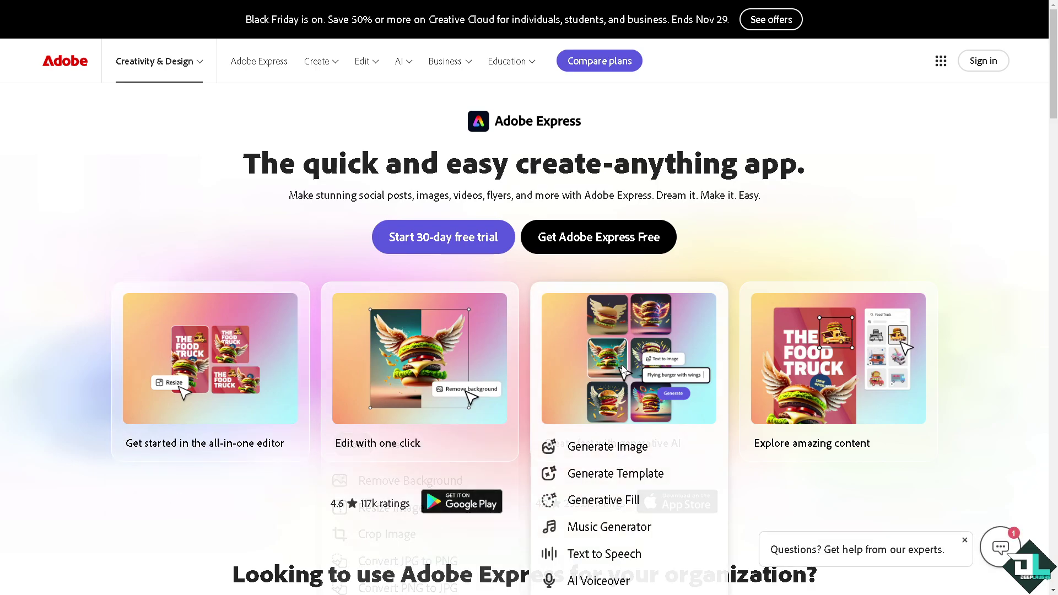
{"action": "mouse_move", "coordinate": [823, 366]}
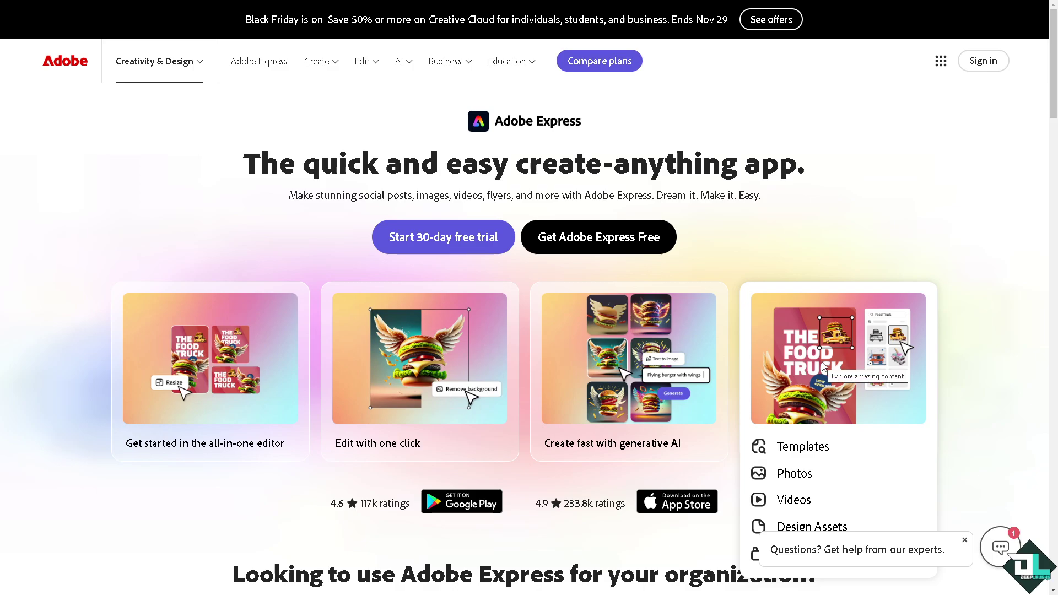
{"action": "mouse_move", "coordinate": [263, 360]}
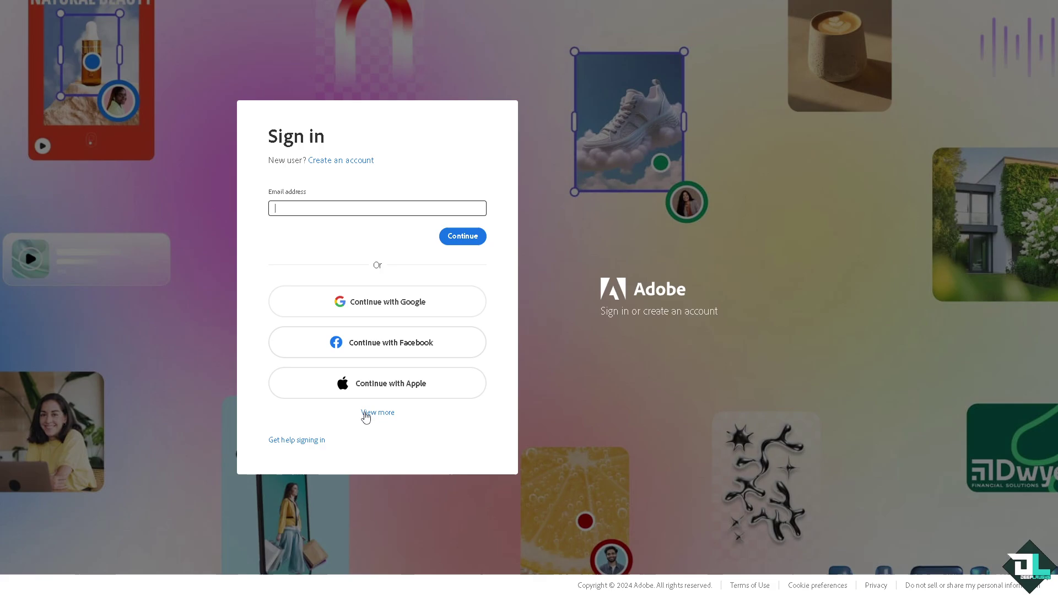
{"action": "left_click", "coordinate": [376, 412]}
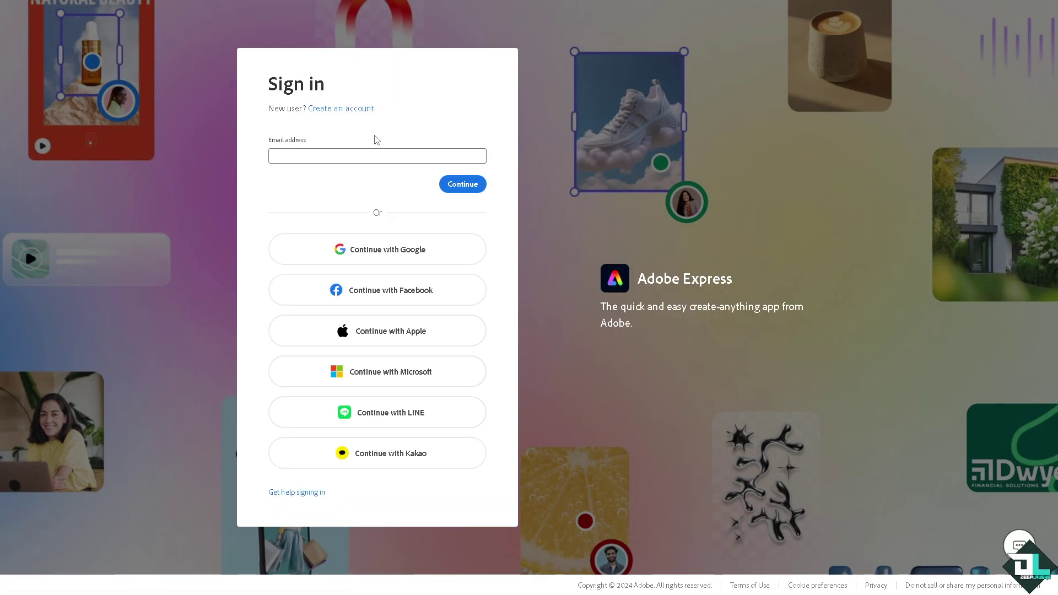
{"action": "left_click", "coordinate": [357, 109]}
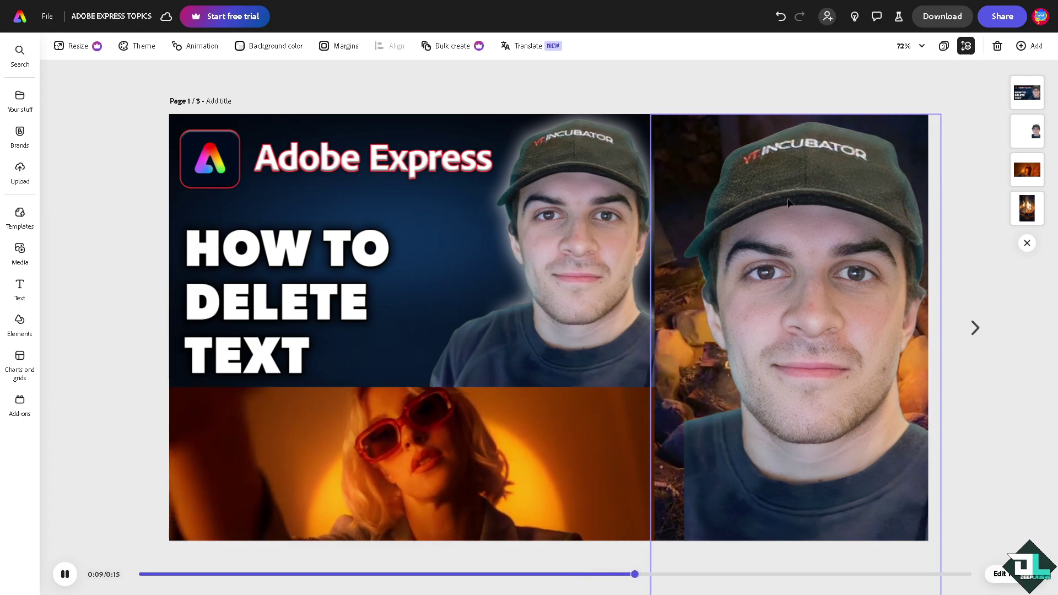
On page 2, dismiss the premium notice and delete the 'how to delete text in adobe express' caption
{"action": "left_click", "coordinate": [975, 328]}
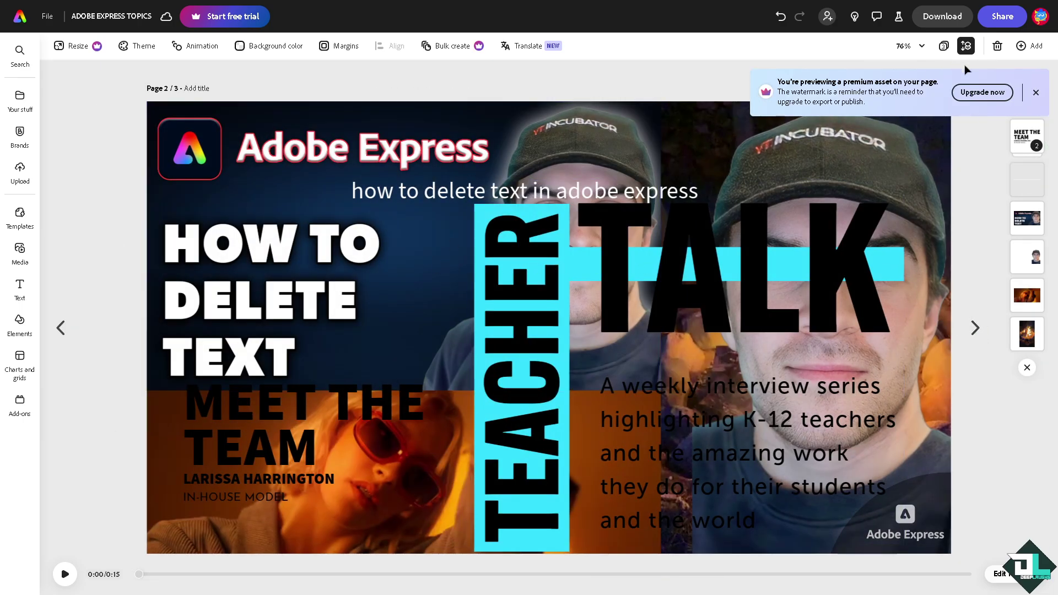
{"action": "left_click", "coordinate": [1036, 93]}
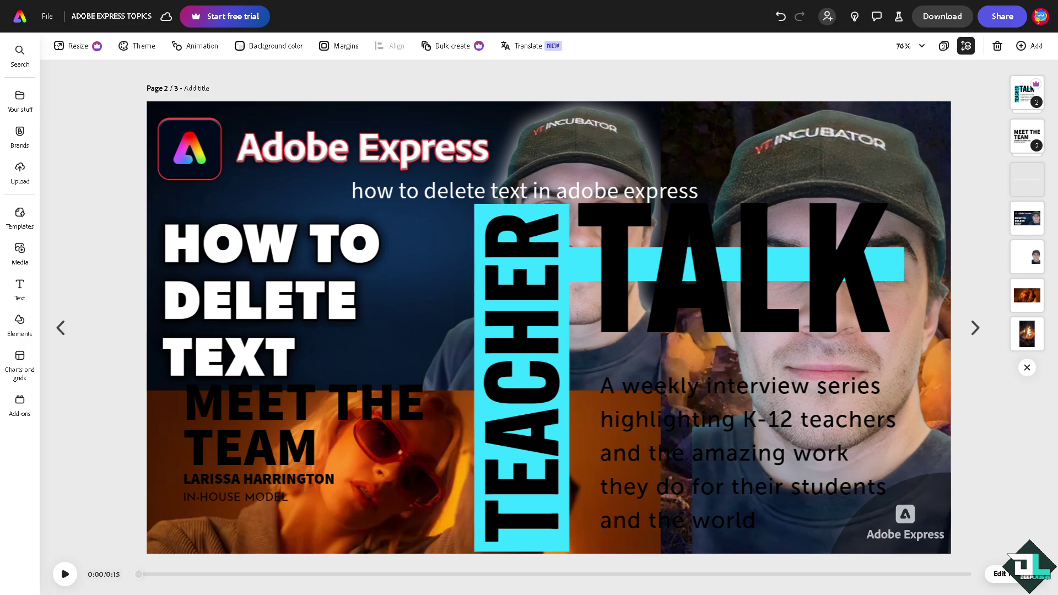
{"action": "left_click", "coordinate": [404, 197]}
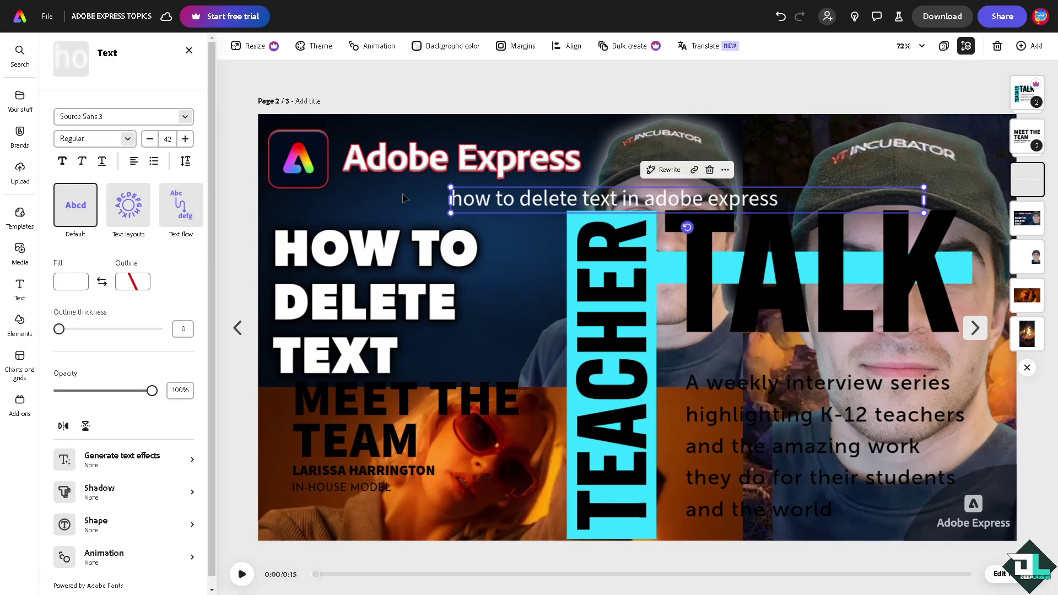
{"action": "left_click", "coordinate": [709, 171]}
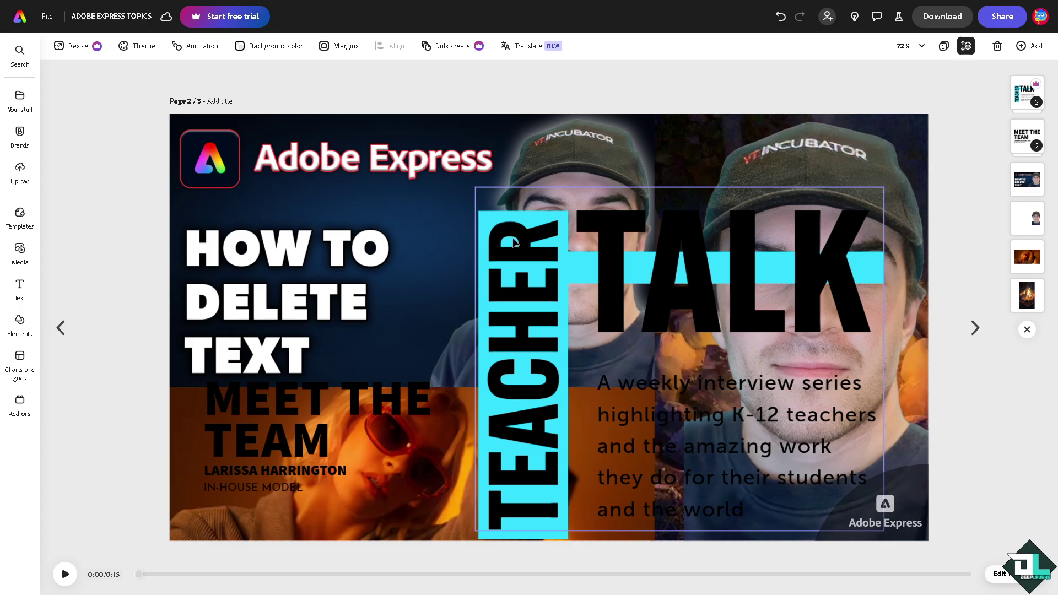
Delete the TEACHER TALK group with the Delete key and the MEET THE TEAM group from its context menu
{"action": "left_click", "coordinate": [513, 236]}
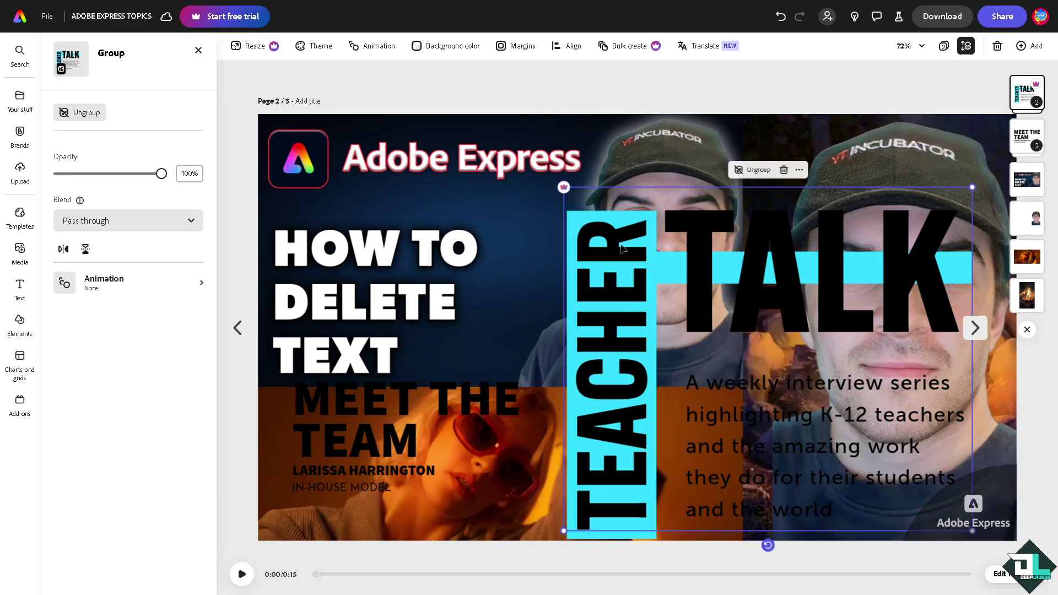
{"action": "key", "text": "Delete"}
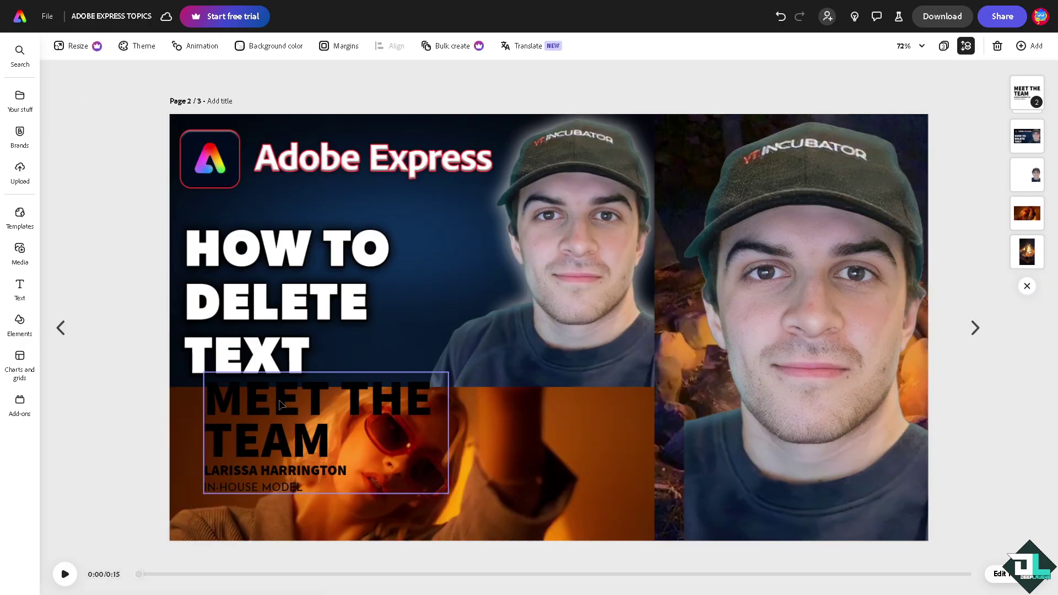
{"action": "left_click", "coordinate": [281, 405]}
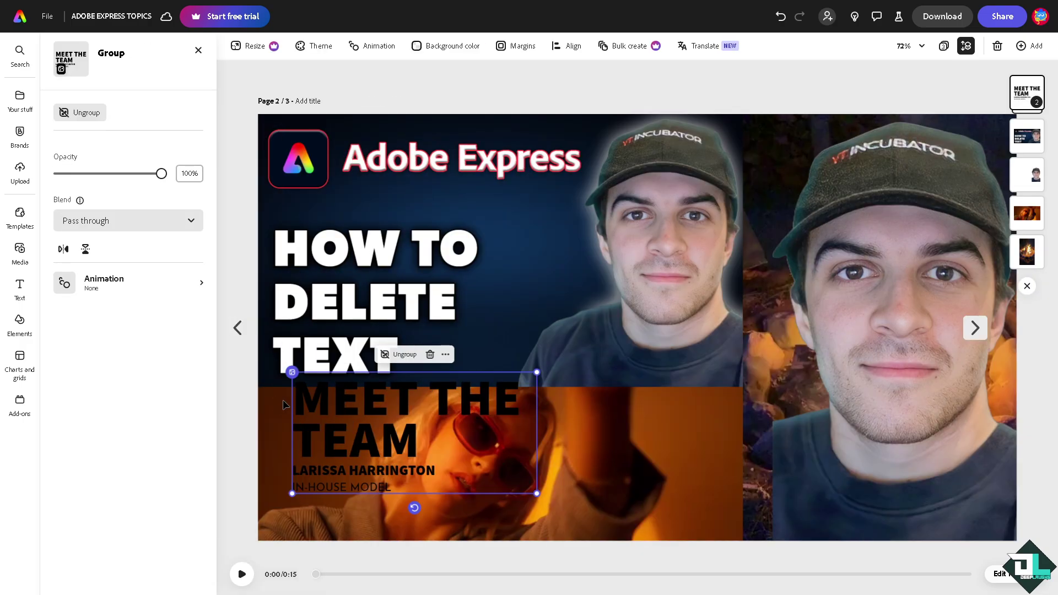
{"action": "right_click", "coordinate": [366, 396]}
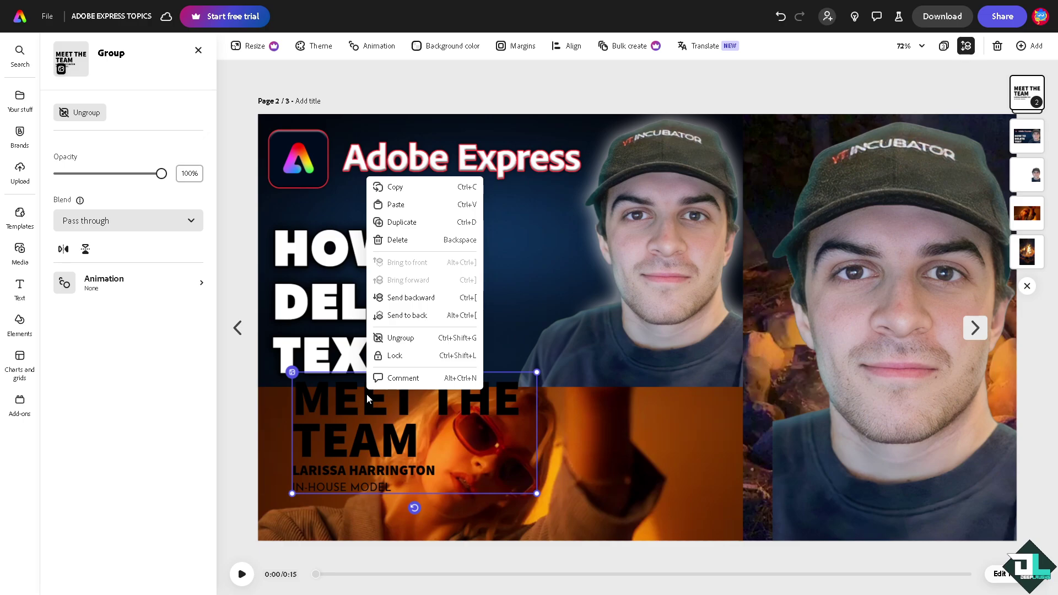
{"action": "left_click", "coordinate": [413, 243]}
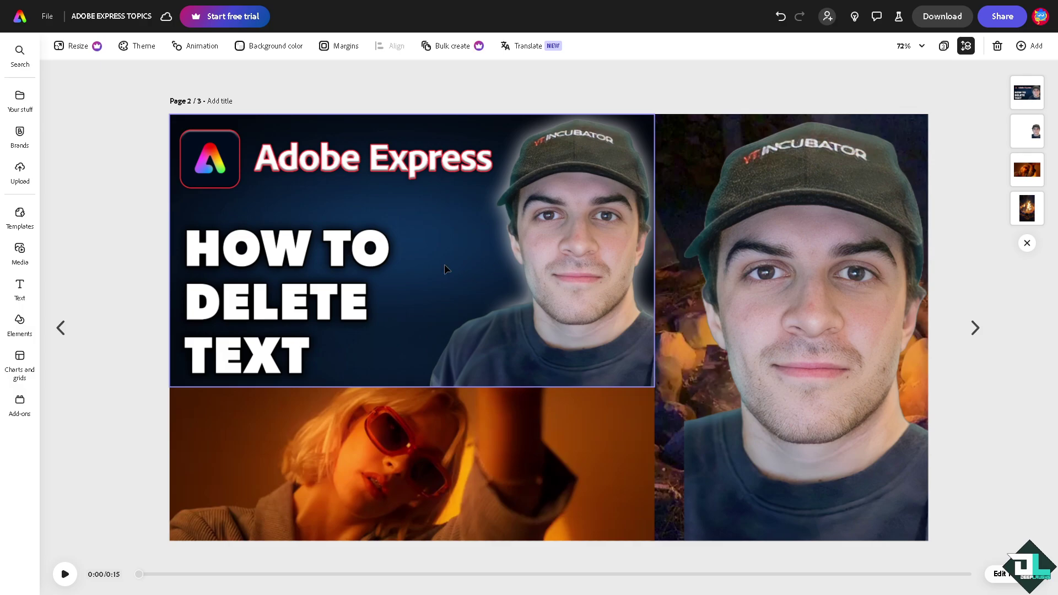
Crop the top-left thumbnail narrower and remove its logo, then show page 3, undoing the stray image
{"action": "left_click", "coordinate": [382, 258]}
{"action": "left_click_drag", "start_coordinate": [742, 252], "coordinate": [491, 253]}
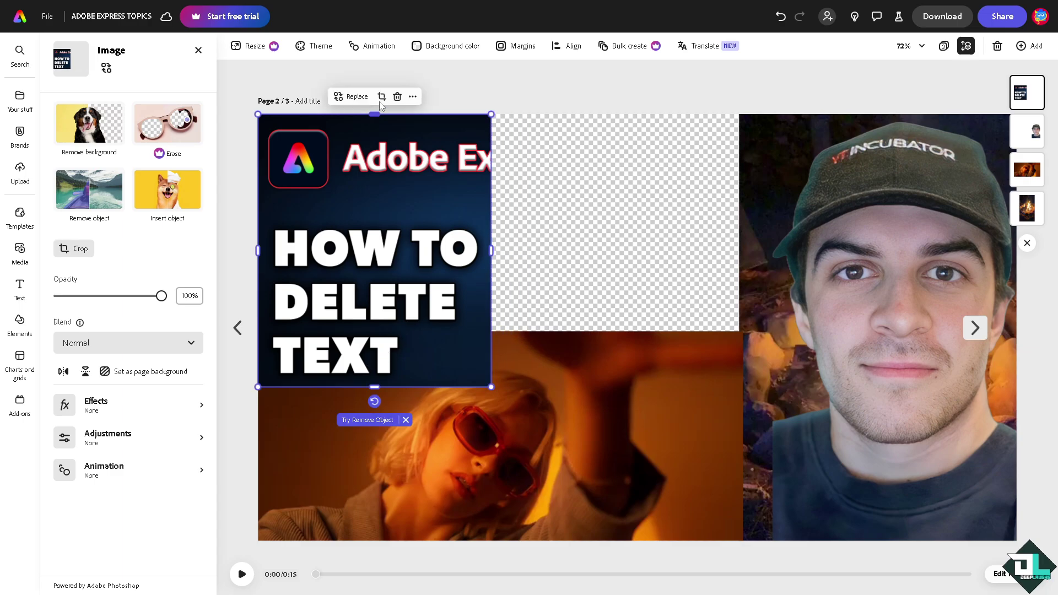
{"action": "left_click_drag", "start_coordinate": [361, 115], "coordinate": [361, 210]}
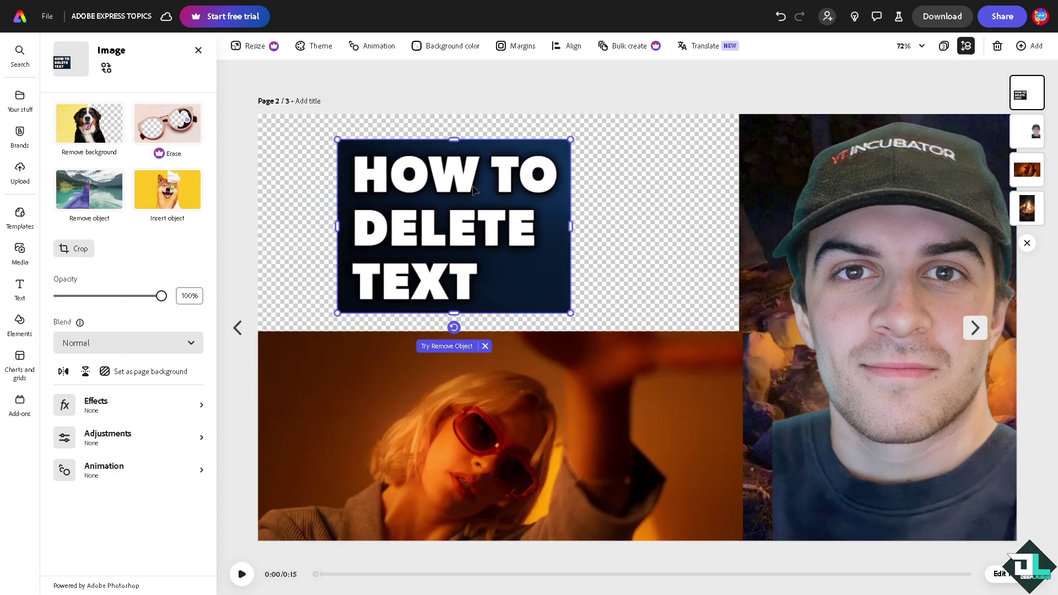
{"action": "left_click", "coordinate": [975, 328]}
{"action": "key", "text": "ctrl+z"}
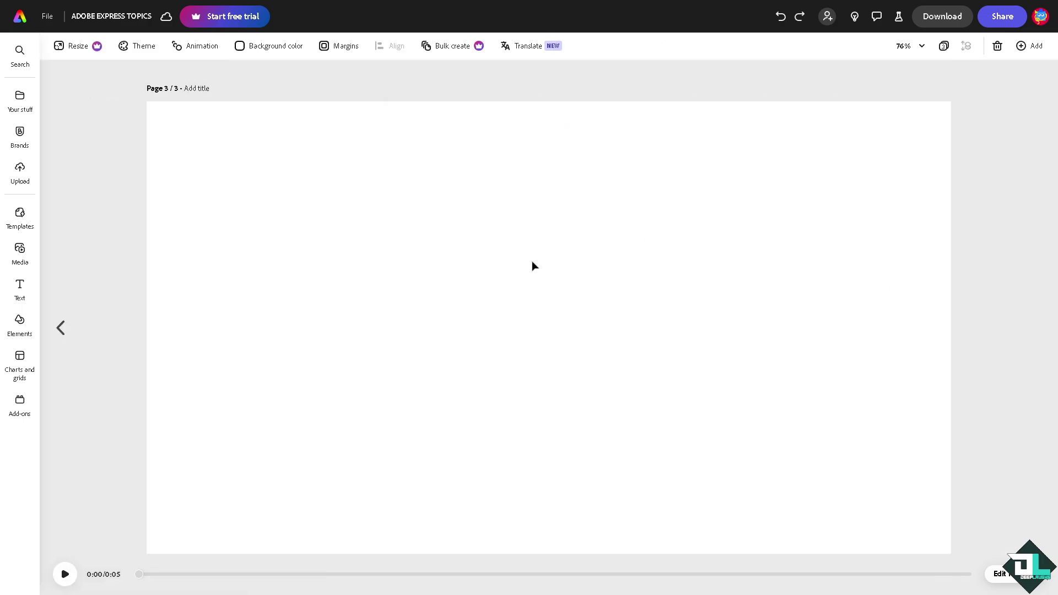
Paste the HOW TO DELETE TEXT thumbnail onto page 3 and crop off its top banner and face
{"action": "left_click", "coordinate": [61, 327]}
{"action": "left_click", "coordinate": [279, 212]}
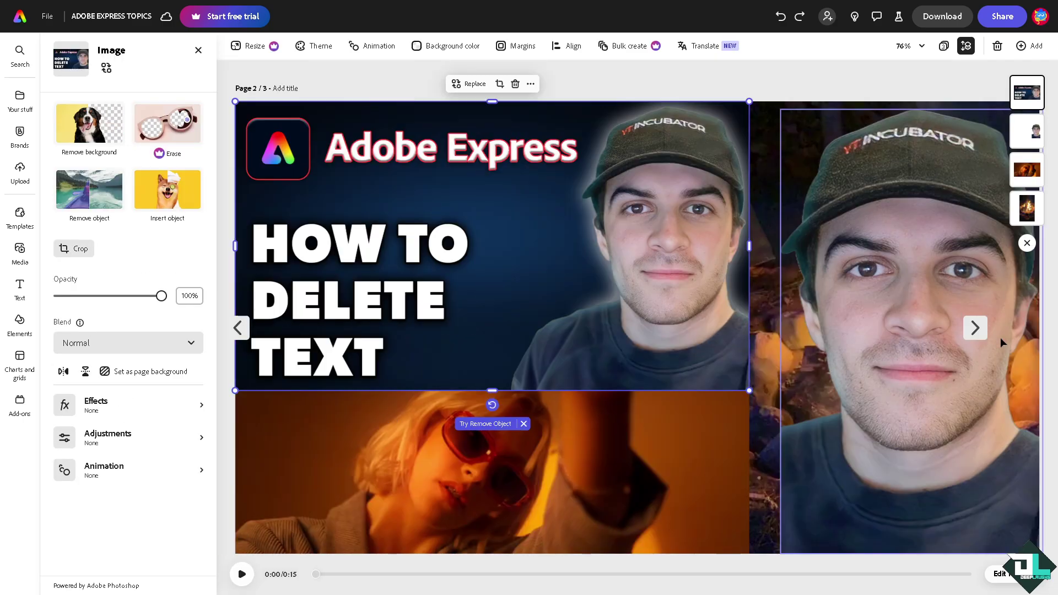
{"action": "left_click", "coordinate": [976, 328]}
{"action": "key", "text": "ctrl+v"}
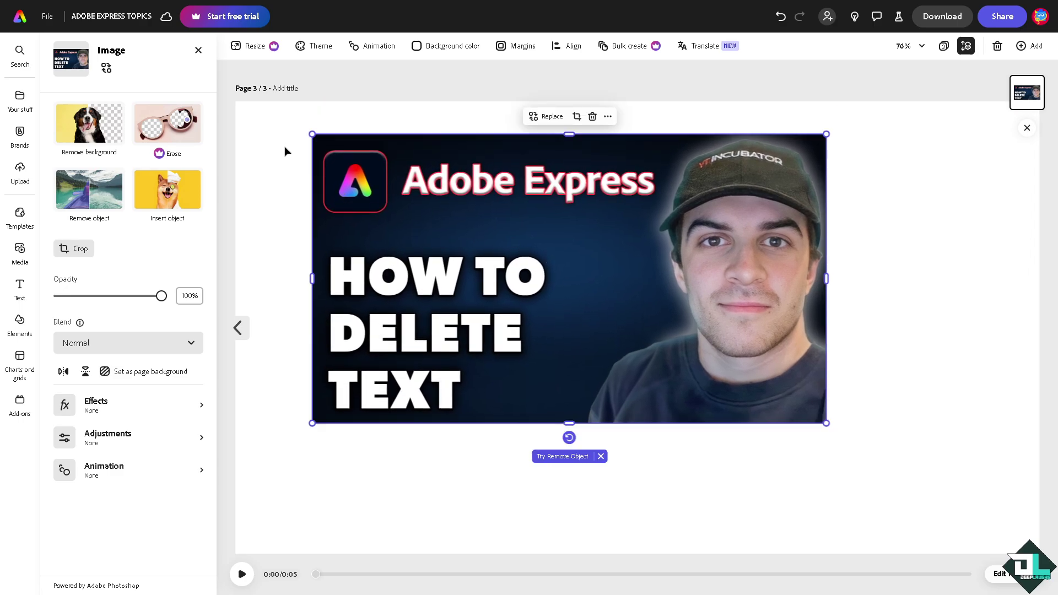
{"action": "left_click_drag", "start_coordinate": [569, 133], "coordinate": [567, 227]}
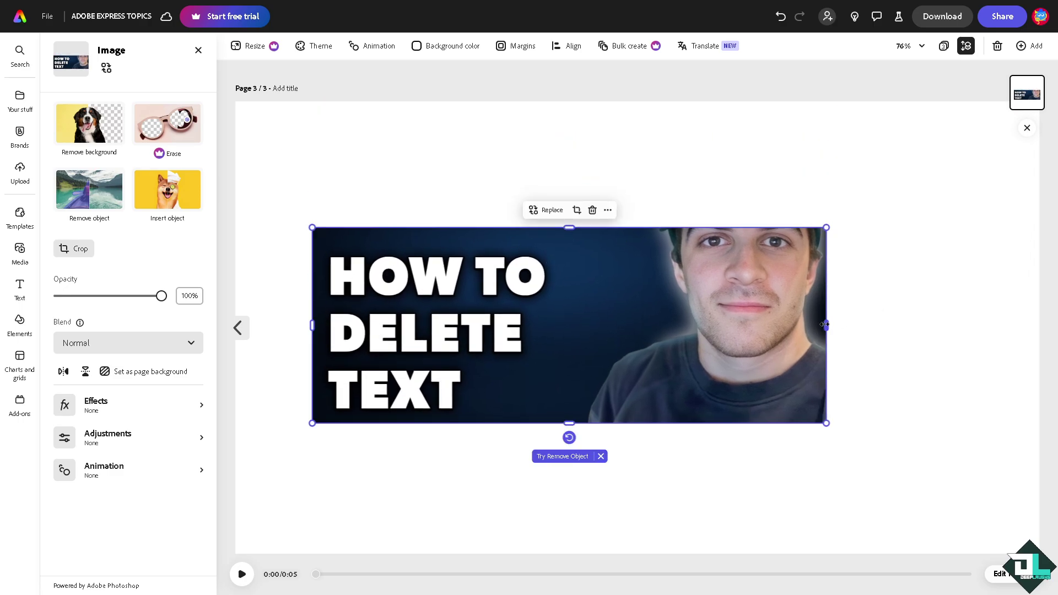
{"action": "left_click_drag", "start_coordinate": [825, 327], "coordinate": [581, 309]}
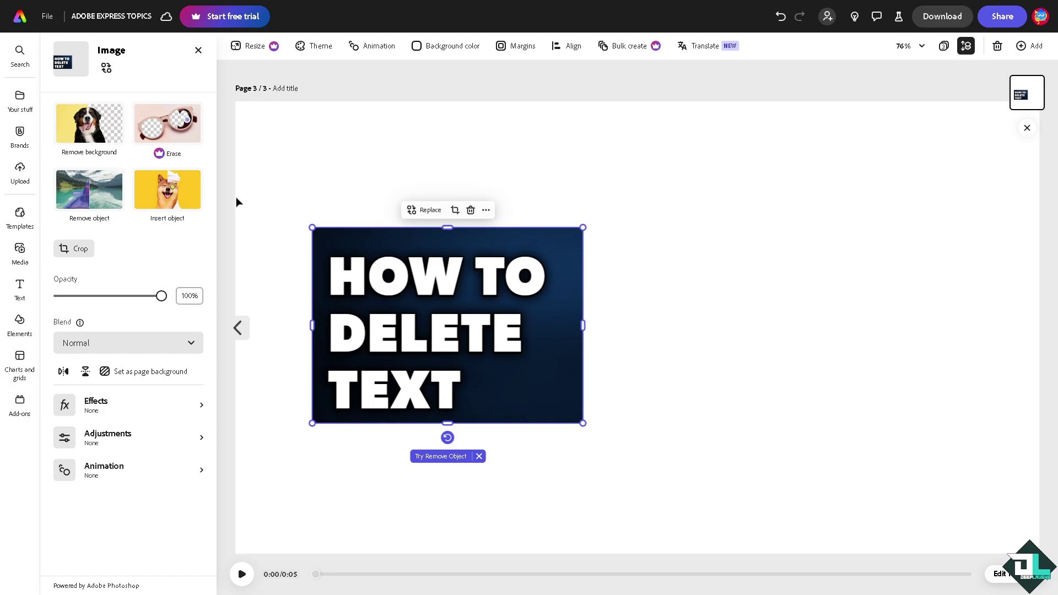
Remove the cropped image's background, undo it, and go back to page 2
{"action": "left_click", "coordinate": [89, 124]}
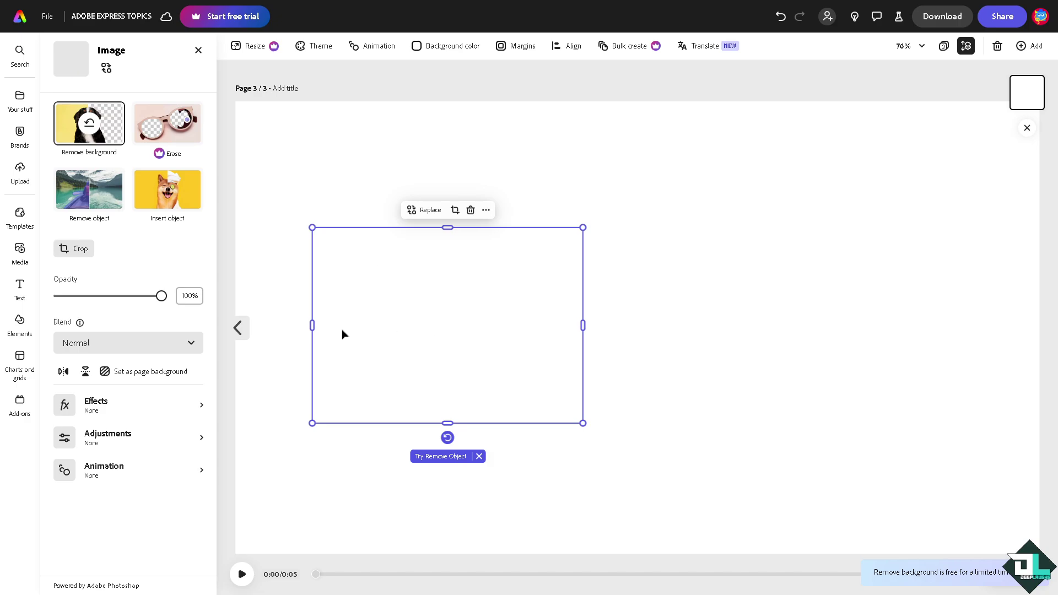
{"action": "key", "text": "ctrl+z"}
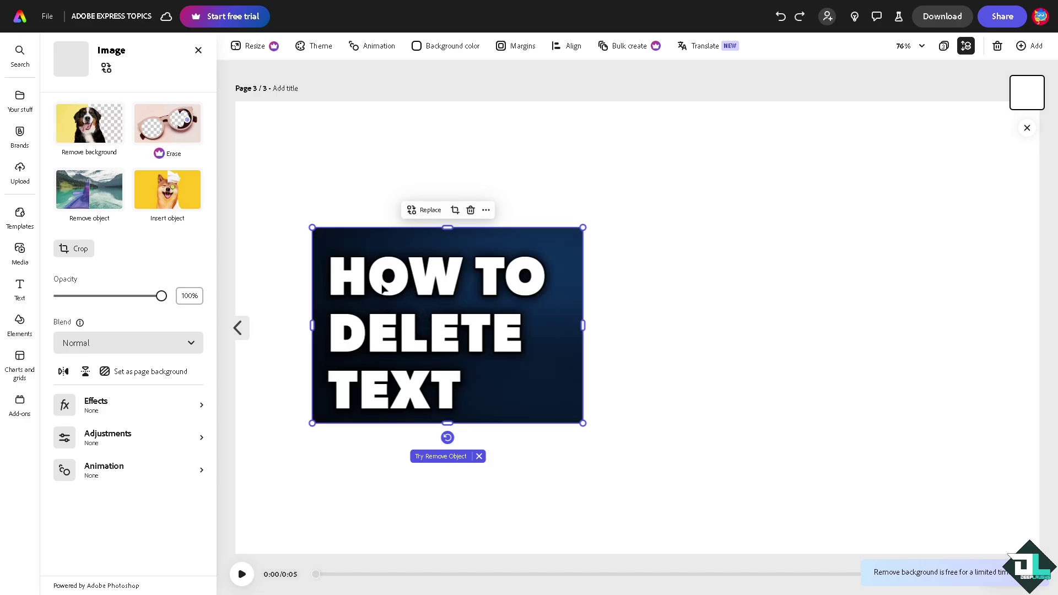
{"action": "left_click", "coordinate": [239, 327]}
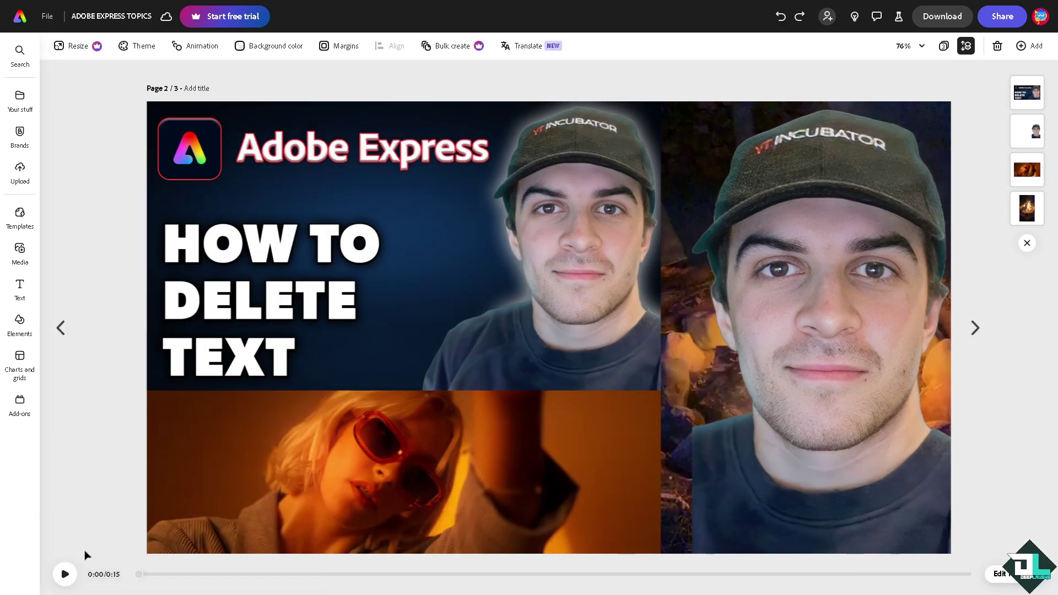
Play the page 2 preview and review the download file formats, leaving MP4 at 1080p
{"action": "left_click", "coordinate": [64, 574]}
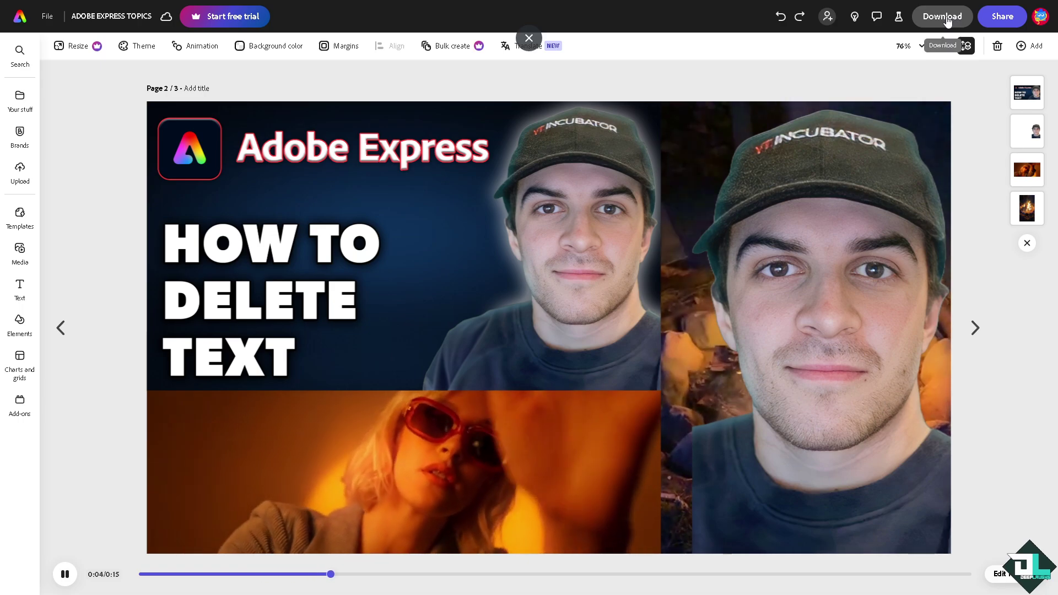
{"action": "left_click", "coordinate": [946, 17]}
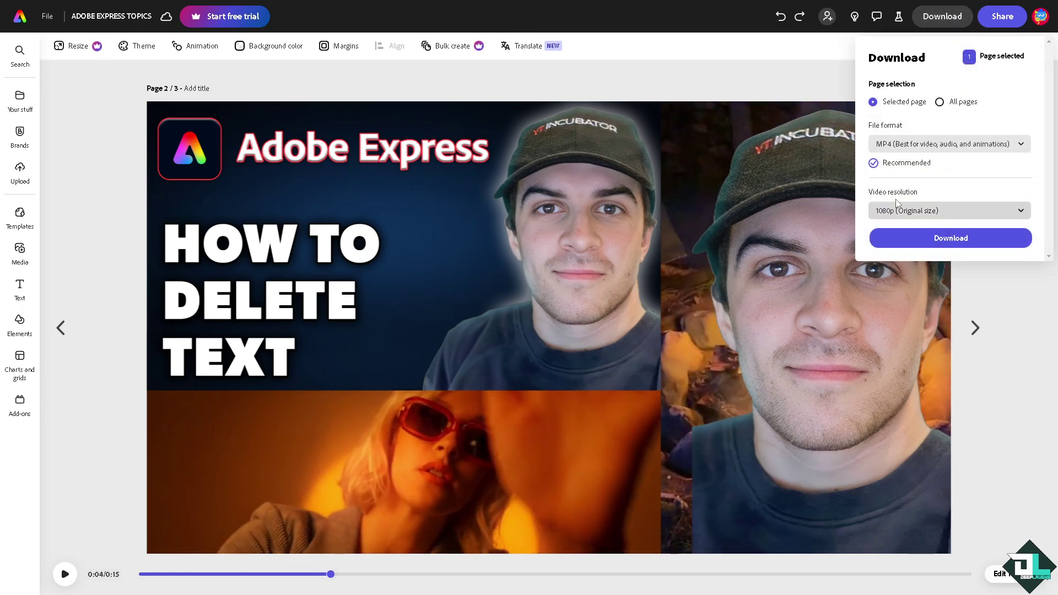
{"action": "left_click", "coordinate": [934, 148]}
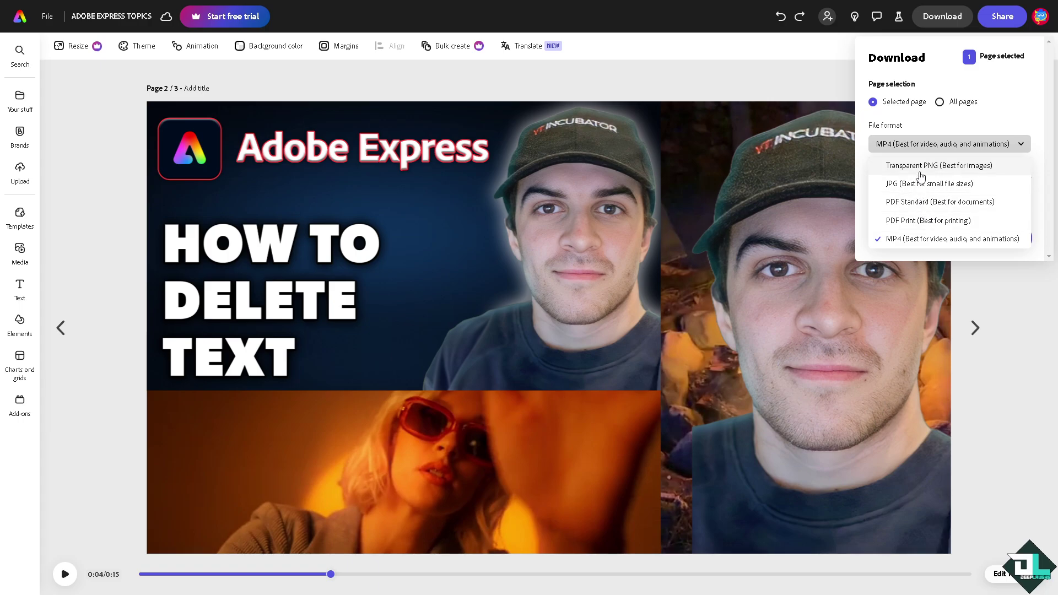
{"action": "key", "text": "Escape"}
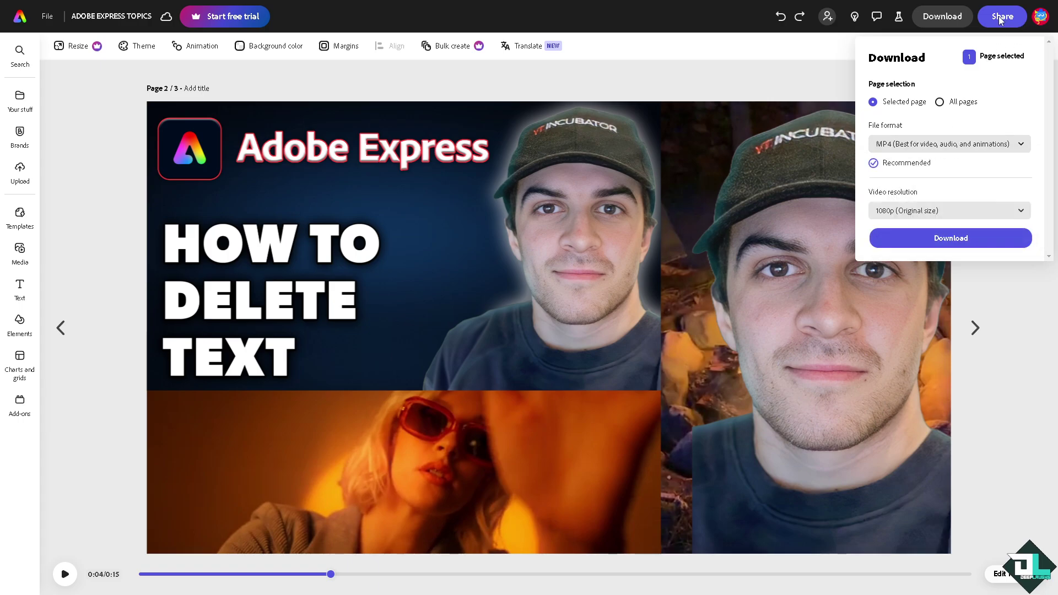
Look at the Share panel's Save to cloud destinations, close the panel, and resume the page 2 video
{"action": "left_click", "coordinate": [1000, 18]}
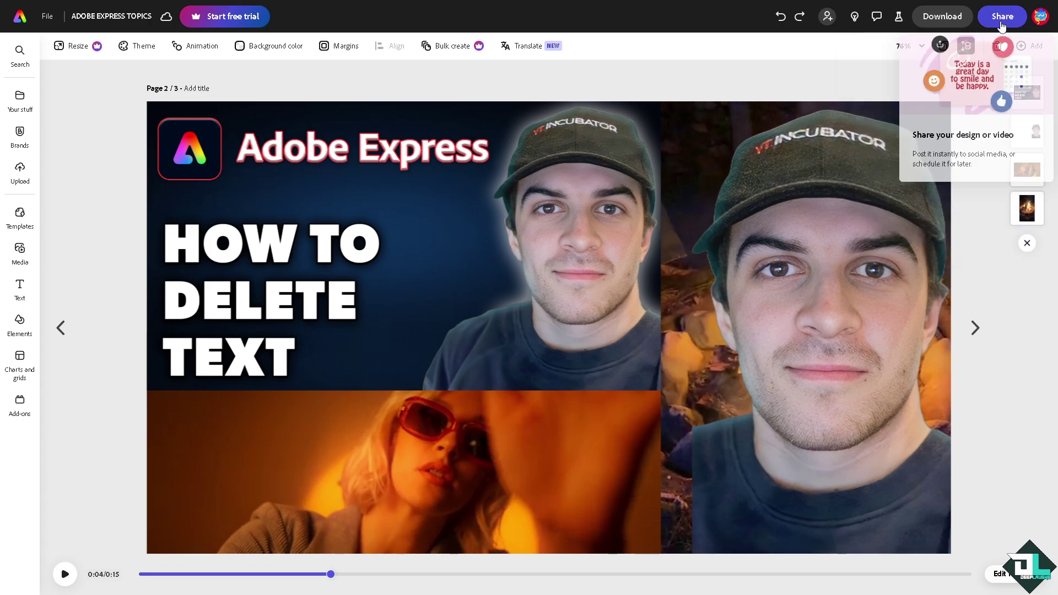
{"action": "left_click", "coordinate": [1000, 18]}
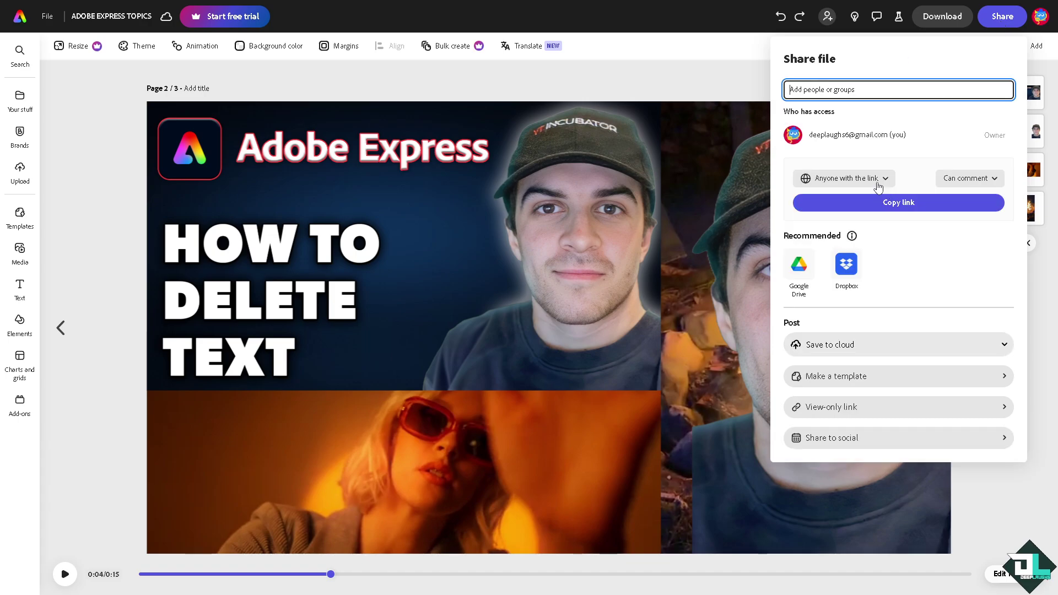
{"action": "left_click", "coordinate": [839, 348]}
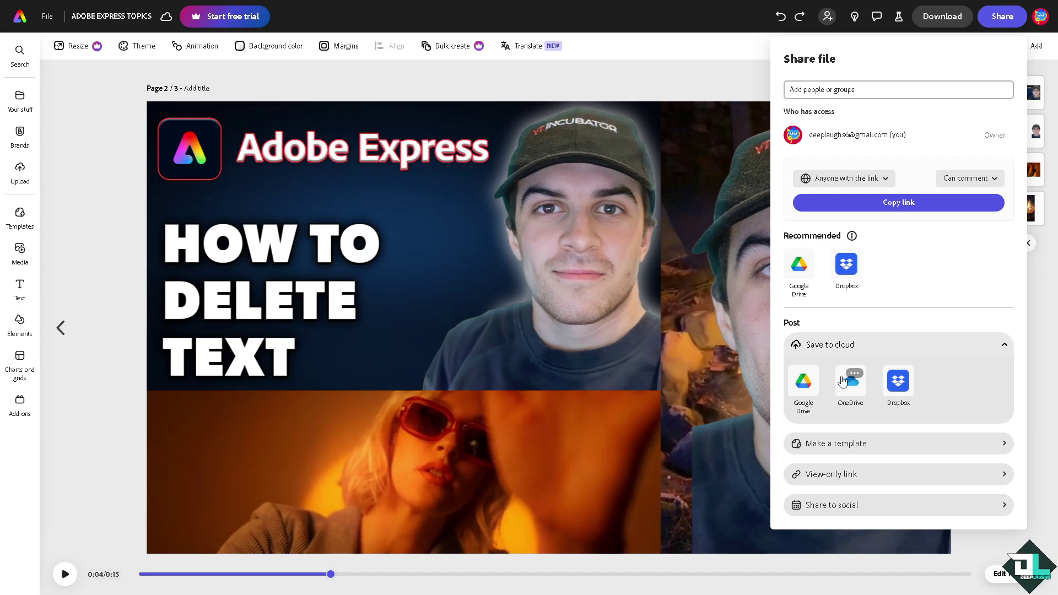
{"action": "left_click", "coordinate": [662, 84]}
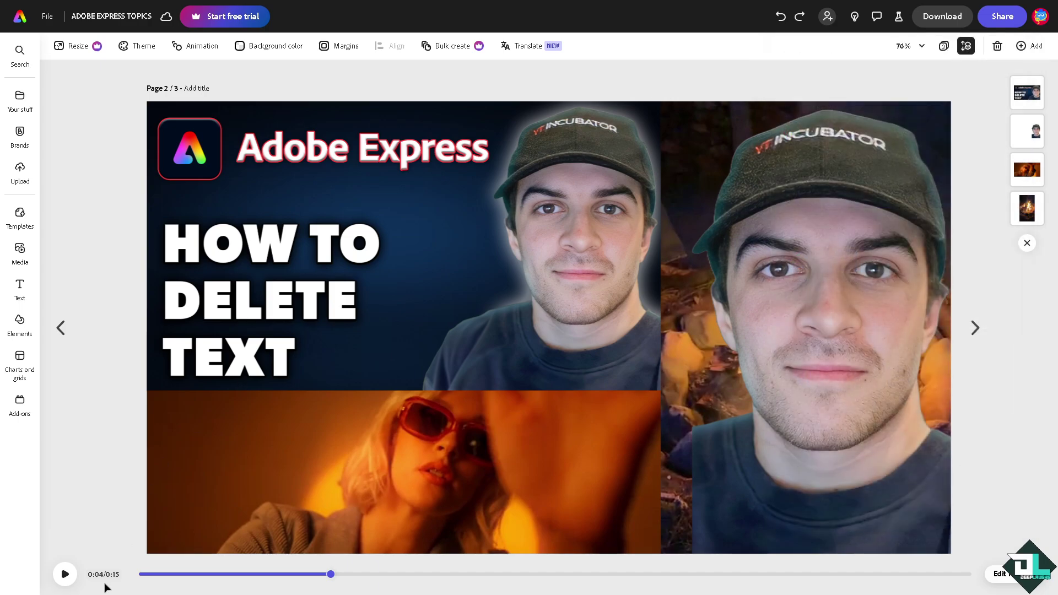
{"action": "left_click", "coordinate": [65, 574]}
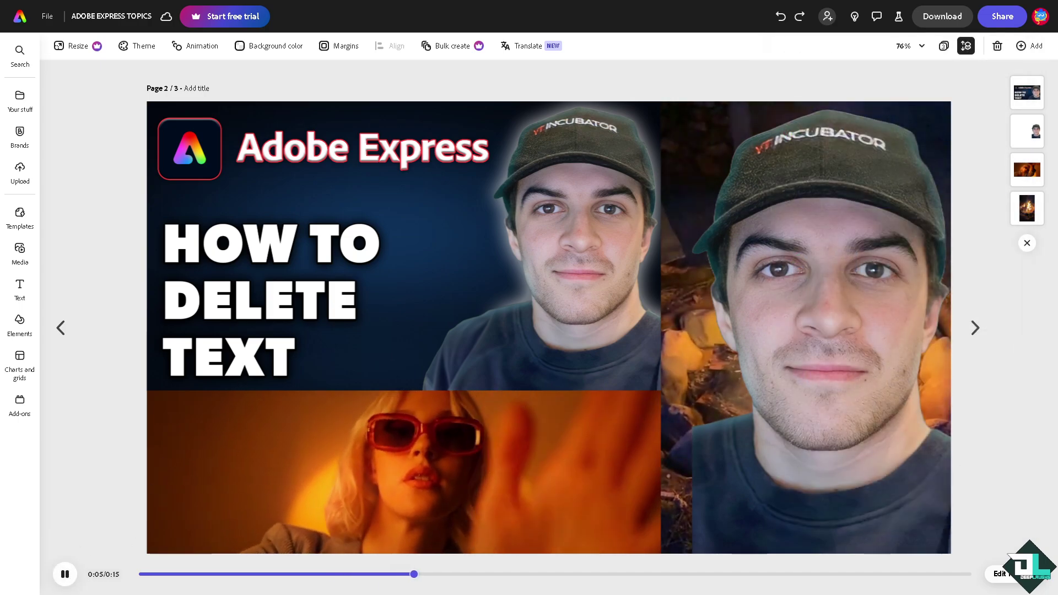